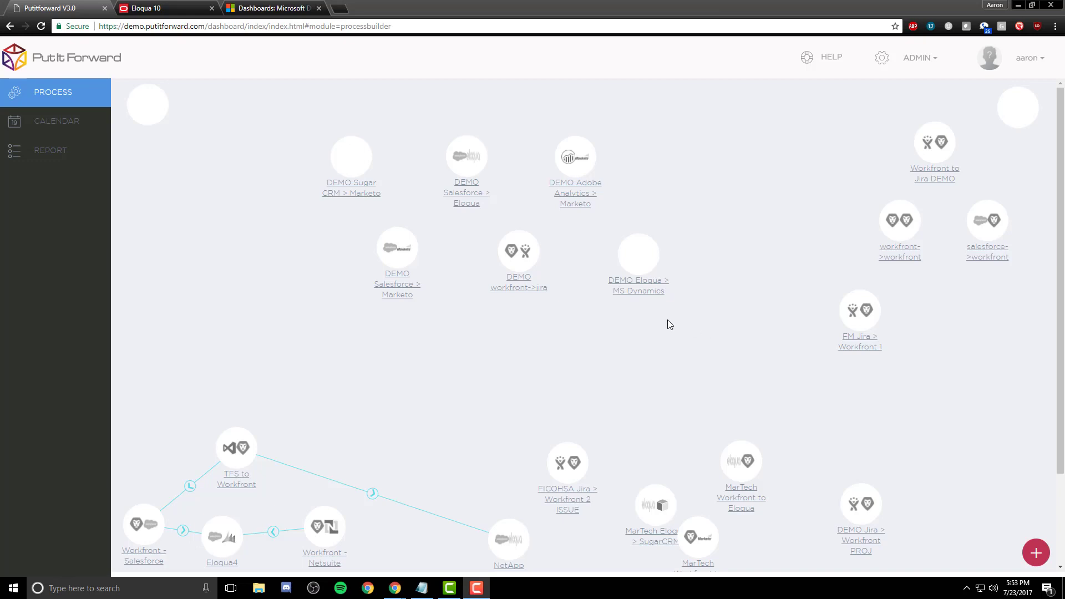
Step: Open the DEMO Eloqua > MS Dynamics process settings and try its toggles, leaving Persist logs on
{"action": "left_click", "coordinate": [649, 292]}
{"action": "left_click", "coordinate": [575, 248]}
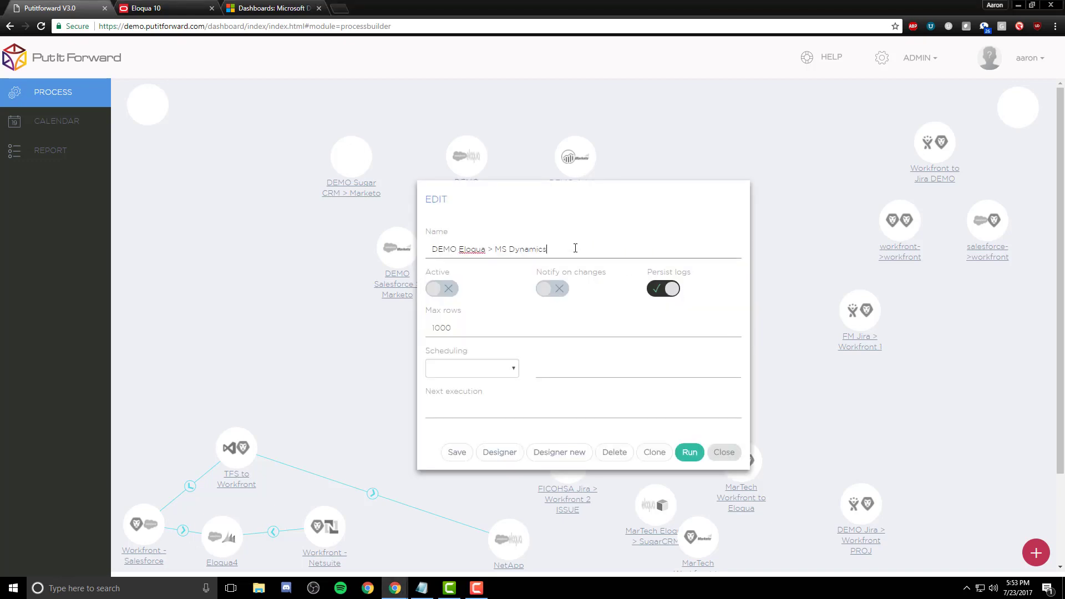
{"action": "left_click_drag", "start_coordinate": [632, 251], "coordinate": [397, 253]}
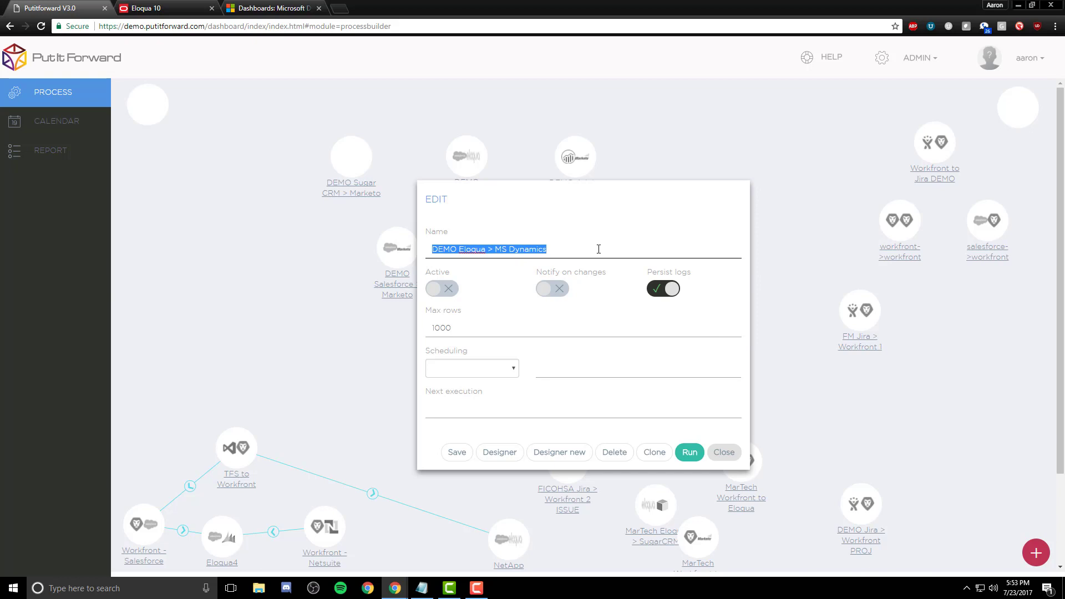
{"action": "left_click", "coordinate": [438, 289]}
{"action": "left_click", "coordinate": [431, 291]}
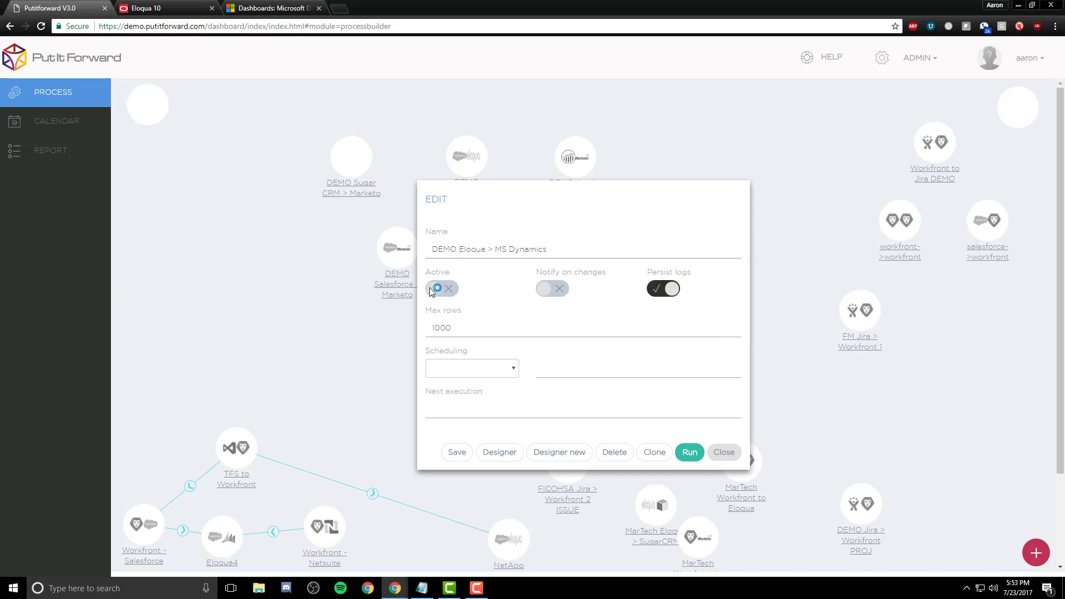
{"action": "left_click", "coordinate": [552, 289]}
{"action": "left_click", "coordinate": [563, 293]}
{"action": "left_click", "coordinate": [674, 289]}
{"action": "left_click", "coordinate": [676, 292]}
Step: Re-enter the Max rows value, typing 1000000
{"action": "left_click", "coordinate": [525, 329]}
{"action": "key", "text": "BackSpace"}
{"action": "key", "text": "BackSpace"}
{"action": "key", "text": "BackSpace"}
{"action": "type", "text": "10"}
{"action": "key", "text": "BackSpace"}
{"action": "key", "text": "BackSpace"}
{"action": "type", "text": "1000000"}
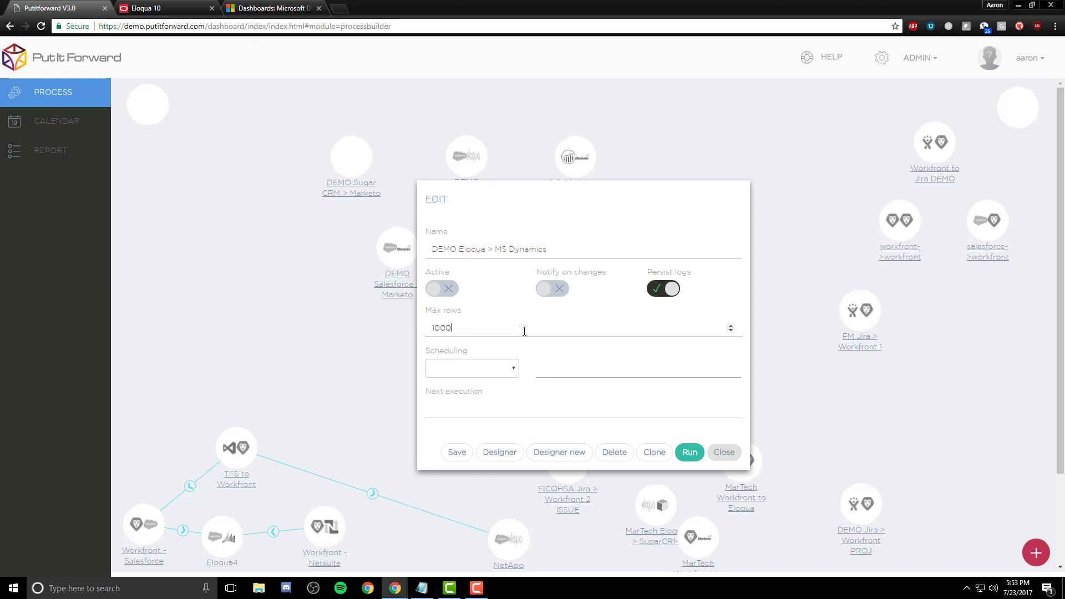
Step: Choose a custom schedule frequency, briefly noting 'perhaps real time?' and then deleting it
{"action": "left_click", "coordinate": [513, 369]}
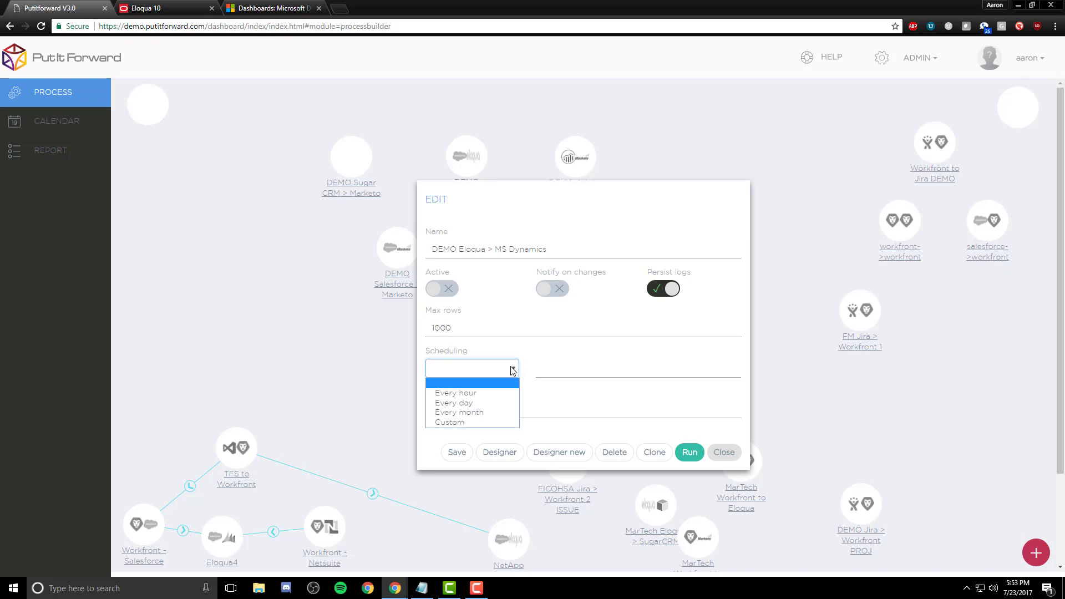
{"action": "left_click", "coordinate": [474, 422]}
{"action": "left_click", "coordinate": [559, 373]}
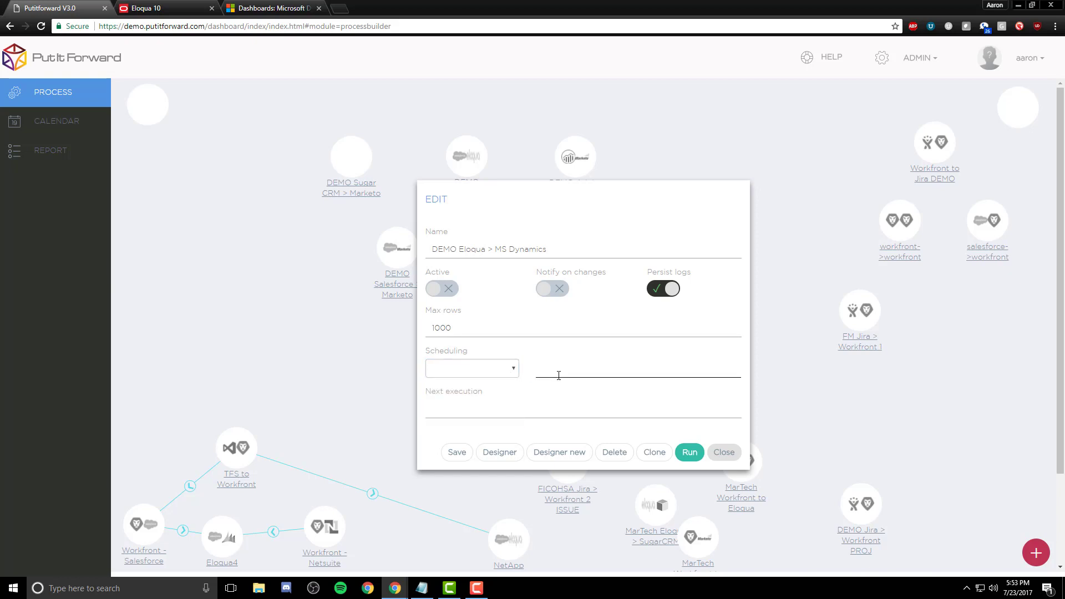
{"action": "type", "text": "perhaps real time?"}
{"action": "key", "text": "BackSpace"}
{"action": "key", "text": "BackSpace"}
{"action": "key", "text": "BackSpace"}
{"action": "key", "text": "BackSpace"}
{"action": "key", "text": "BackSpace"}
{"action": "key", "text": "BackSpace"}
{"action": "key", "text": "BackSpace"}
{"action": "key", "text": "BackSpace"}
{"action": "key", "text": "BackSpace"}
{"action": "key", "text": "BackSpace"}
{"action": "key", "text": "BackSpace"}
{"action": "key", "text": "BackSpace"}
{"action": "key", "text": "BackSpace"}
{"action": "key", "text": "BackSpace"}
{"action": "key", "text": "BackSpace"}
Step: Browse the Next execution date picker forward several months, then close it
{"action": "left_click", "coordinate": [550, 409]}
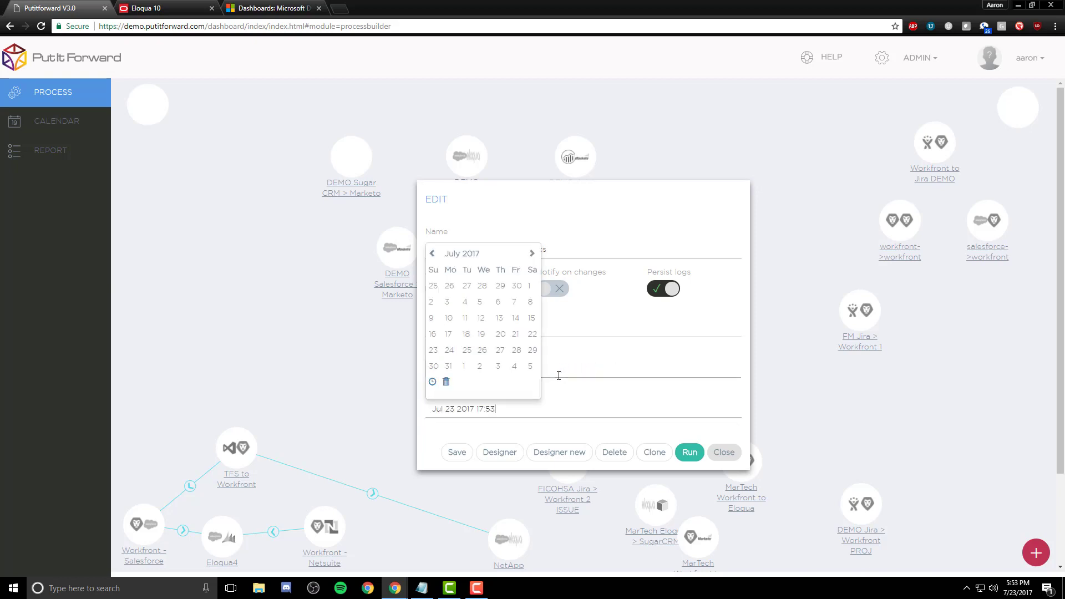
{"action": "left_click", "coordinate": [531, 255]}
{"action": "left_click", "coordinate": [532, 256]}
{"action": "left_click", "coordinate": [531, 254]}
{"action": "left_click", "coordinate": [532, 254]}
{"action": "left_click", "coordinate": [532, 254]}
{"action": "left_click", "coordinate": [532, 254]}
{"action": "left_click", "coordinate": [532, 255]}
{"action": "left_click", "coordinate": [532, 254]}
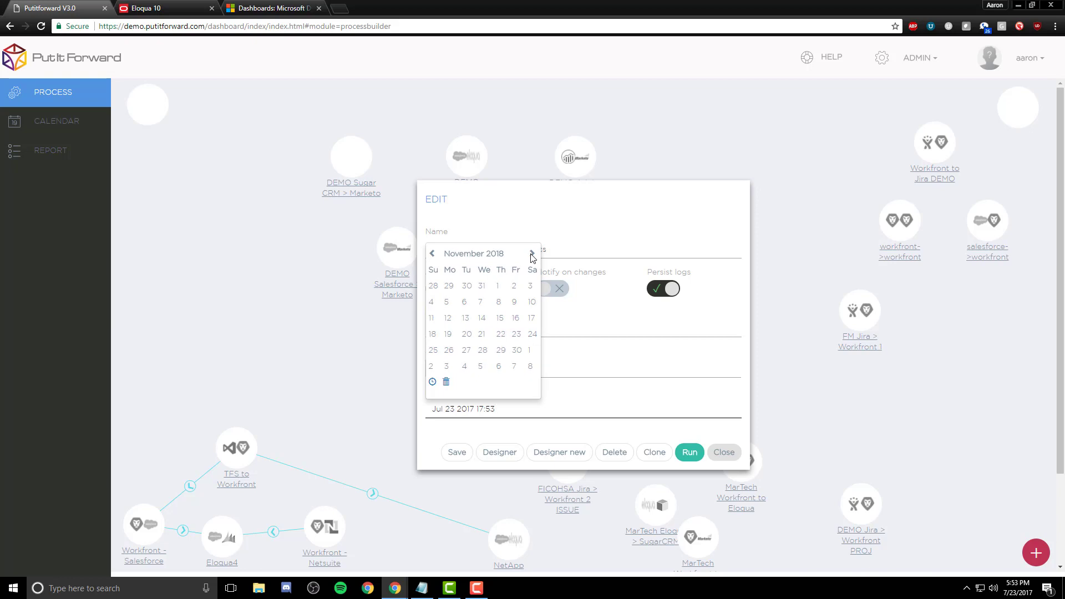
{"action": "left_click", "coordinate": [614, 371]}
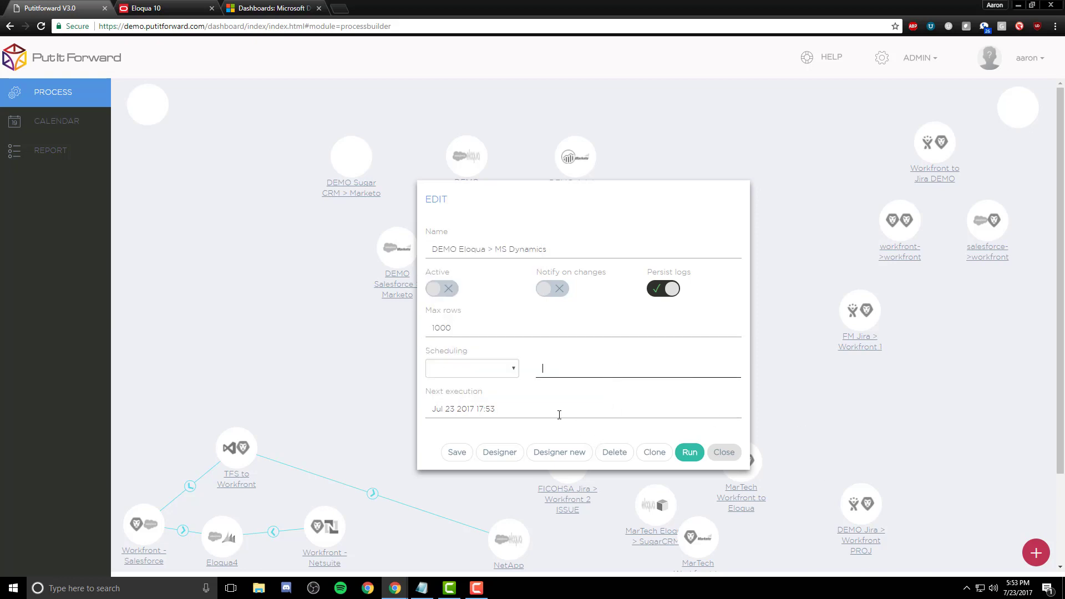
Step: Save the process settings and go to the Eloqua source connection properties in the designer
{"action": "left_click", "coordinate": [455, 453]}
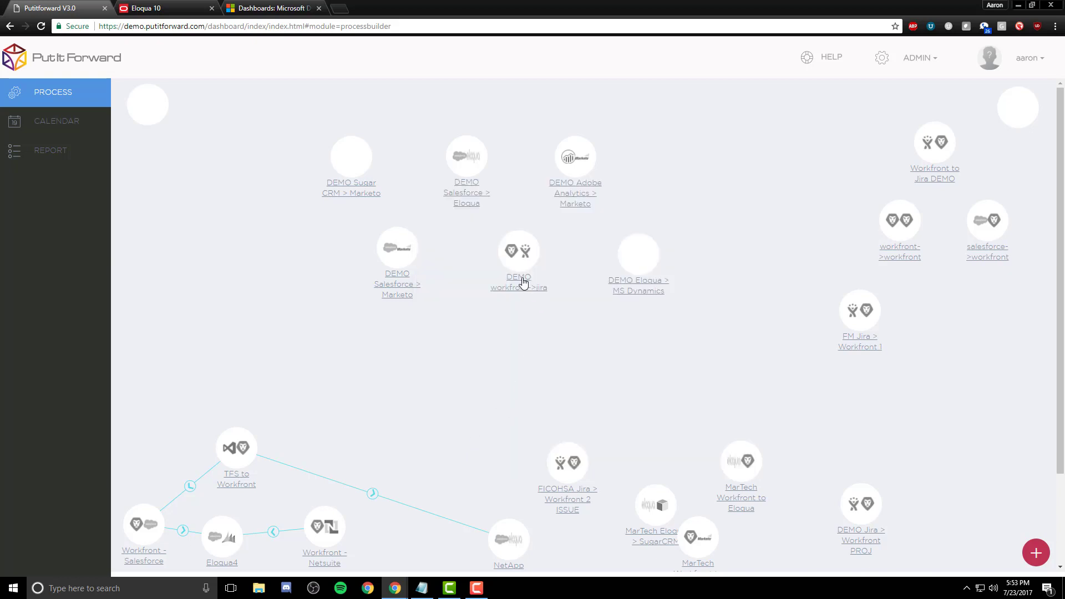
{"action": "left_click", "coordinate": [638, 255]}
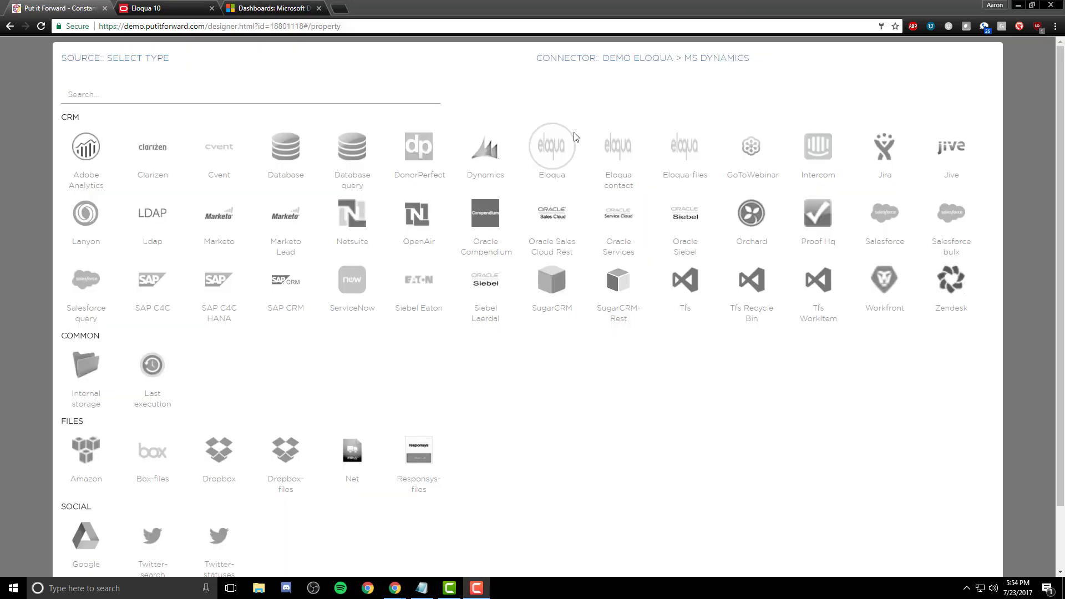
{"action": "scroll", "coordinate": [745, 166], "scroll_direction": "down", "scroll_amount": 2}
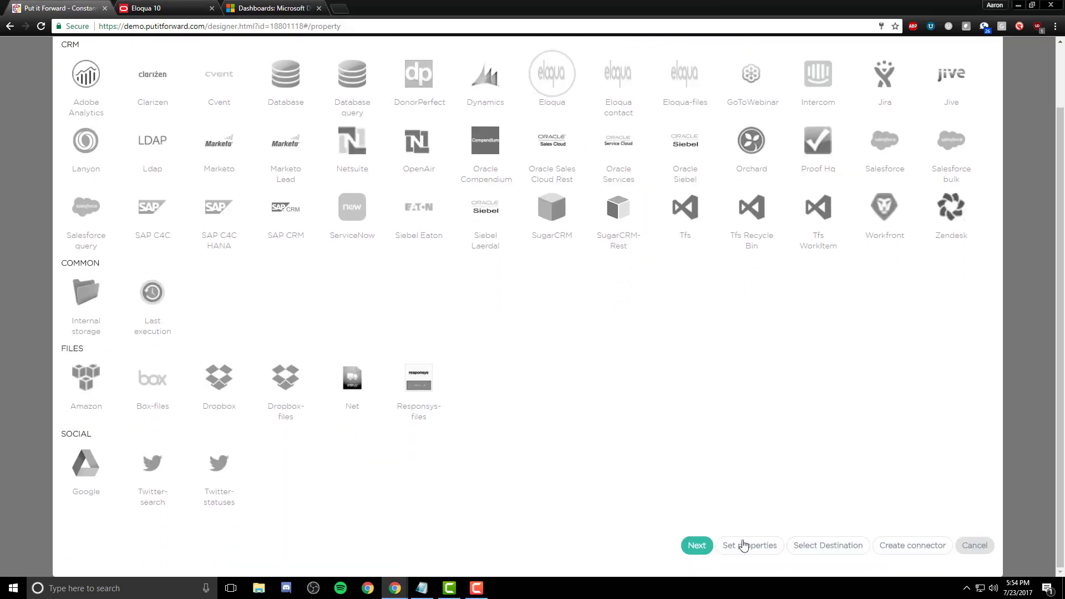
{"action": "left_click", "coordinate": [749, 542]}
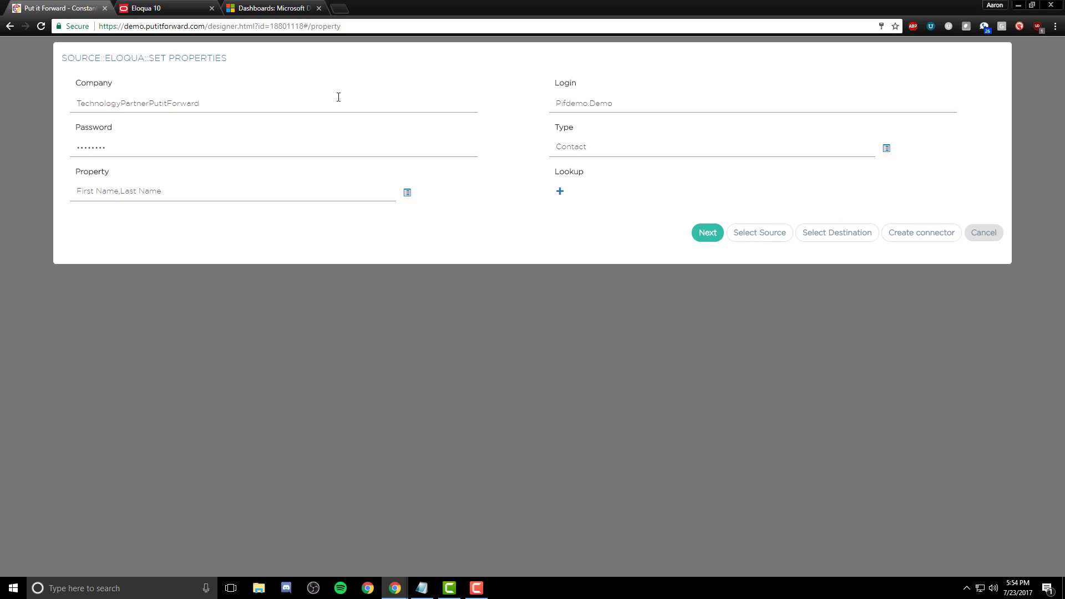
{"action": "left_click", "coordinate": [603, 105]}
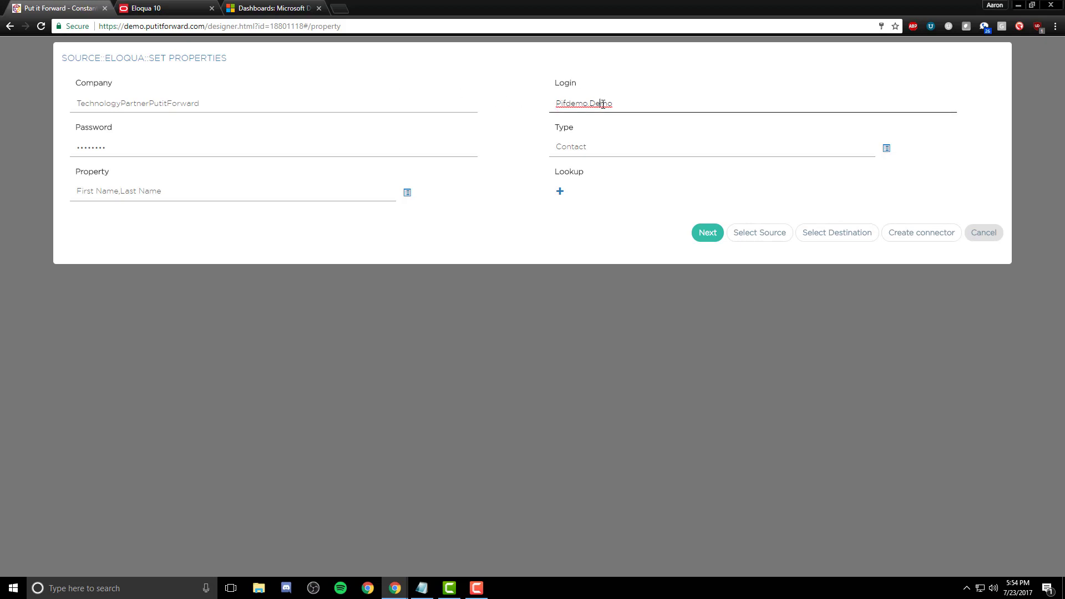
{"action": "left_click", "coordinate": [353, 153]}
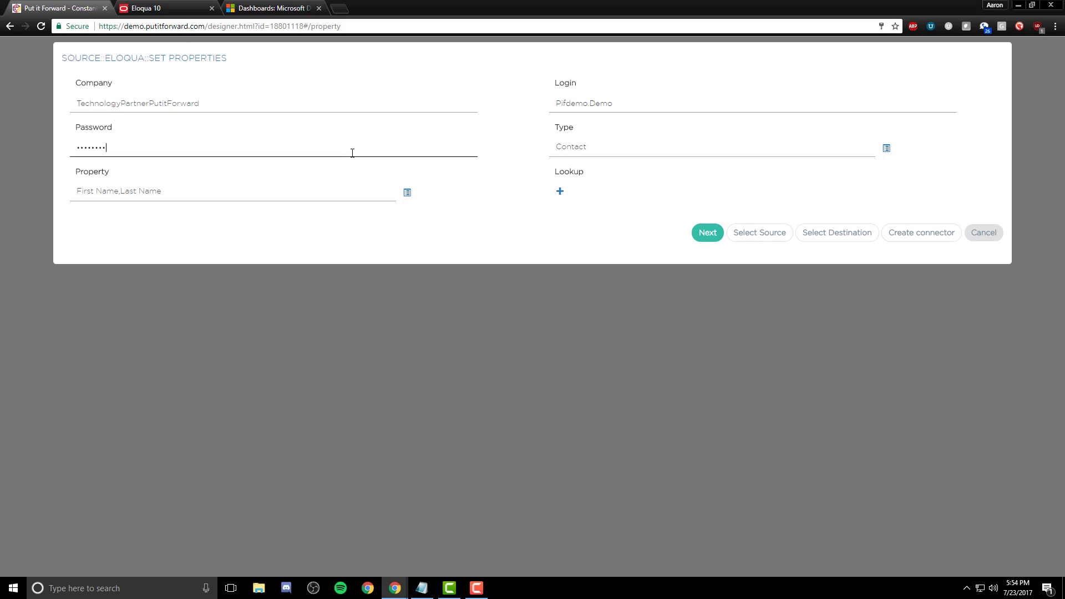
Step: Set the Eloqua source type to Contact with First Name and Last Name fields
{"action": "left_click", "coordinate": [592, 158]}
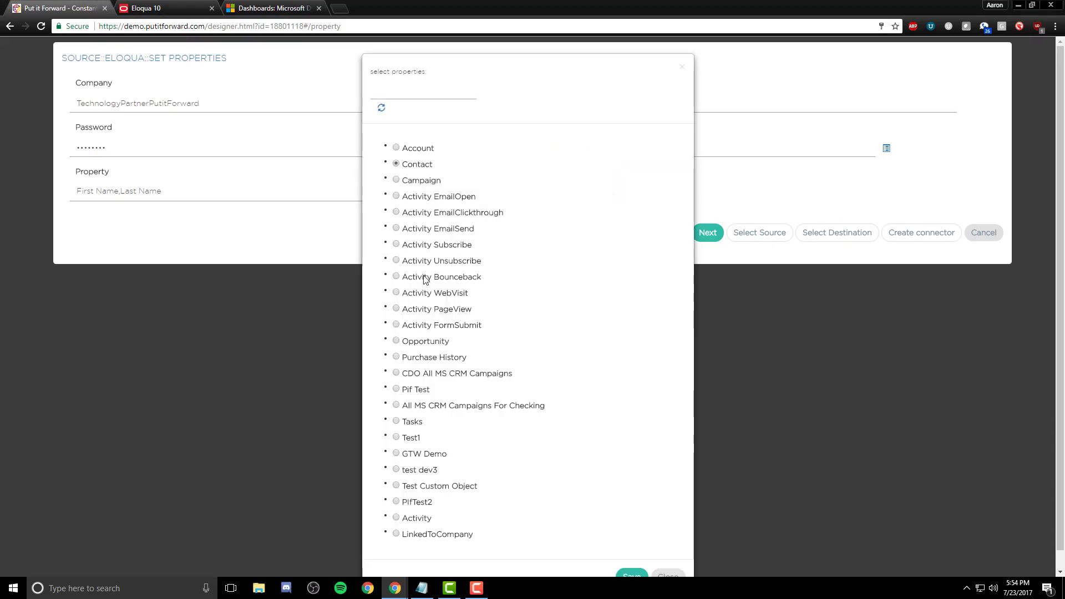
{"action": "left_click", "coordinate": [630, 575]}
{"action": "left_click", "coordinate": [293, 199]}
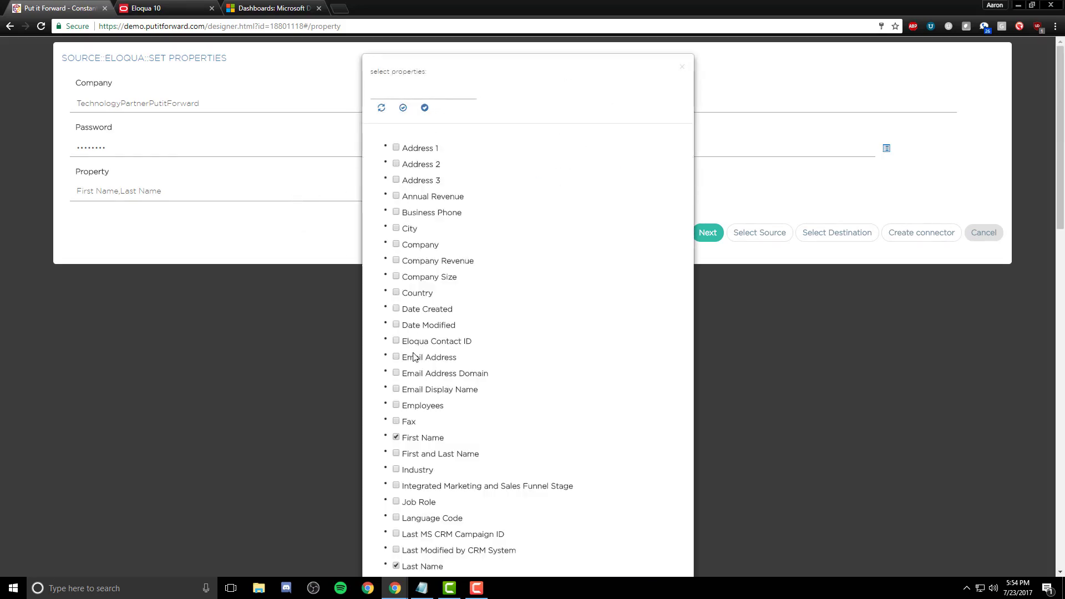
{"action": "scroll", "coordinate": [431, 500], "scroll_direction": "down", "scroll_amount": 8}
{"action": "scroll", "coordinate": [433, 506], "scroll_direction": "down", "scroll_amount": 10}
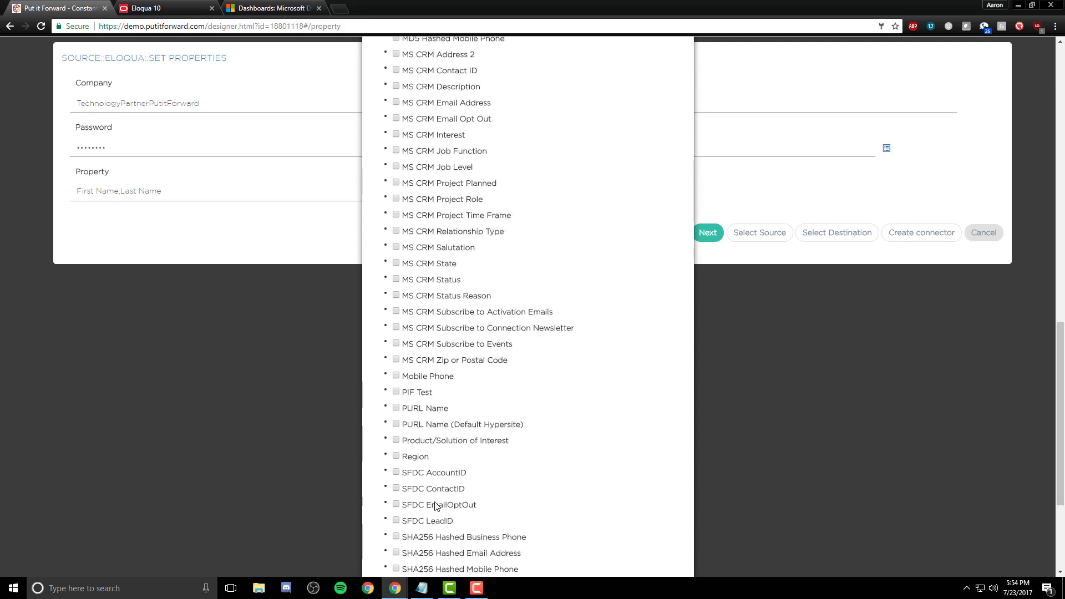
{"action": "left_click", "coordinate": [631, 557]}
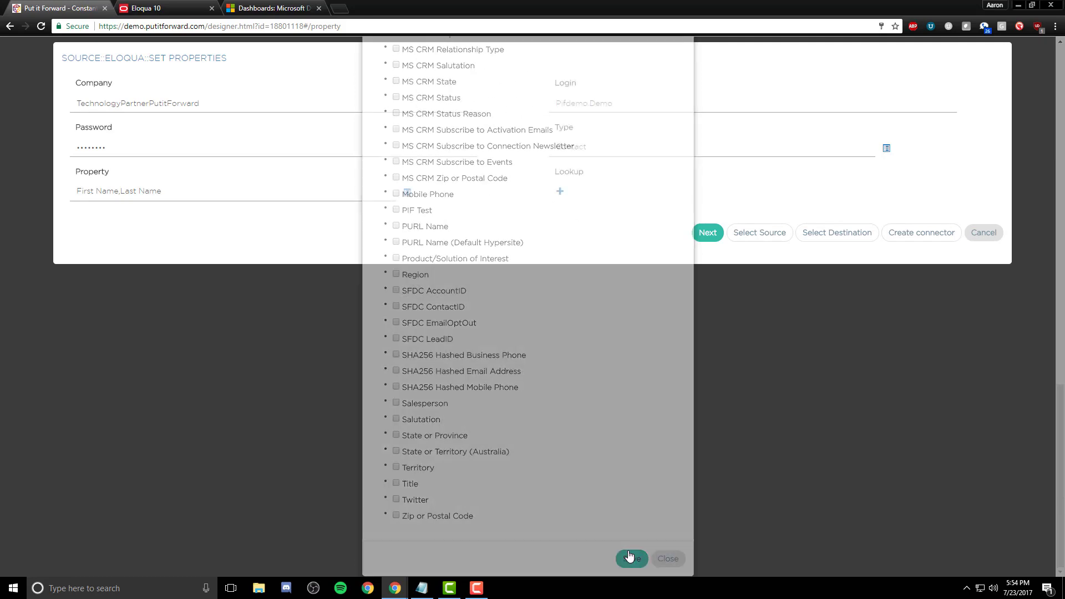
{"action": "left_click", "coordinate": [860, 233]}
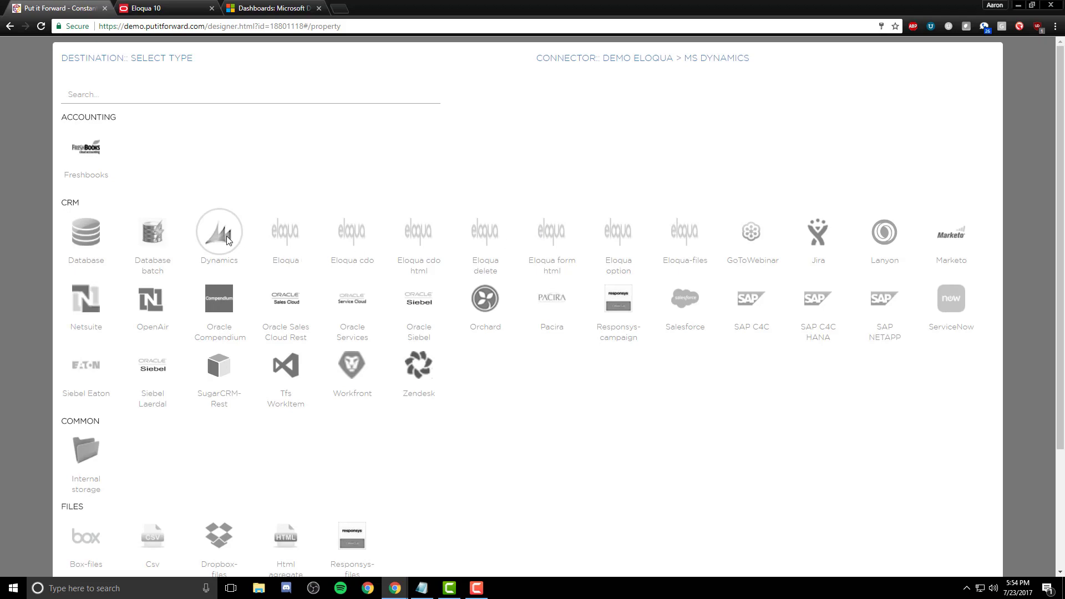
Step: Set the Dynamics destination class to Contact, dismiss the update banner, and return to the Process dashboard
{"action": "scroll", "coordinate": [588, 249], "scroll_direction": "down", "scroll_amount": 3}
{"action": "left_click", "coordinate": [721, 552]}
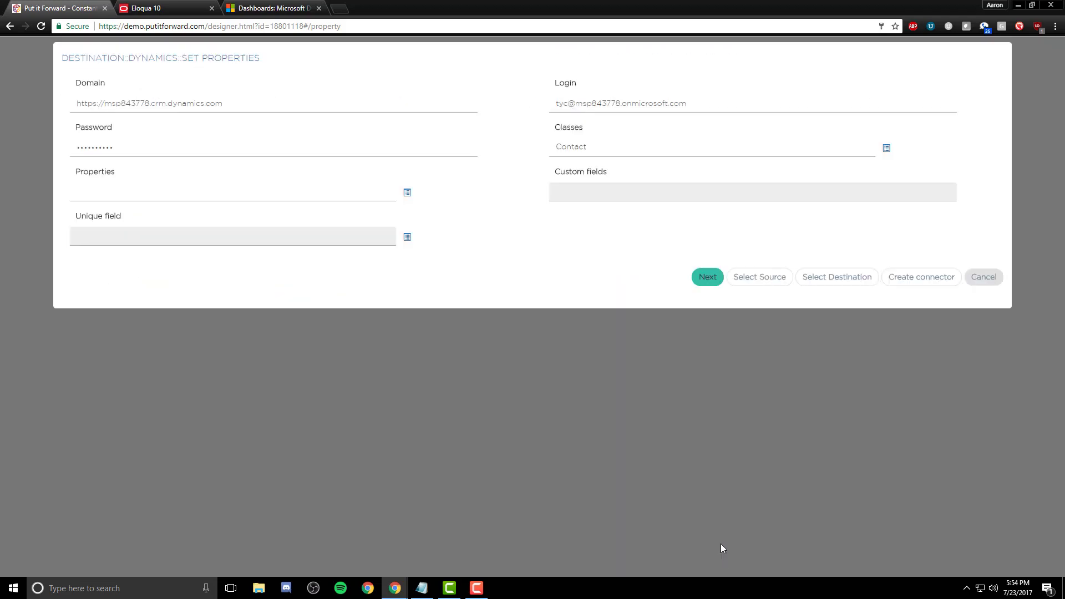
{"action": "left_click", "coordinate": [306, 108]}
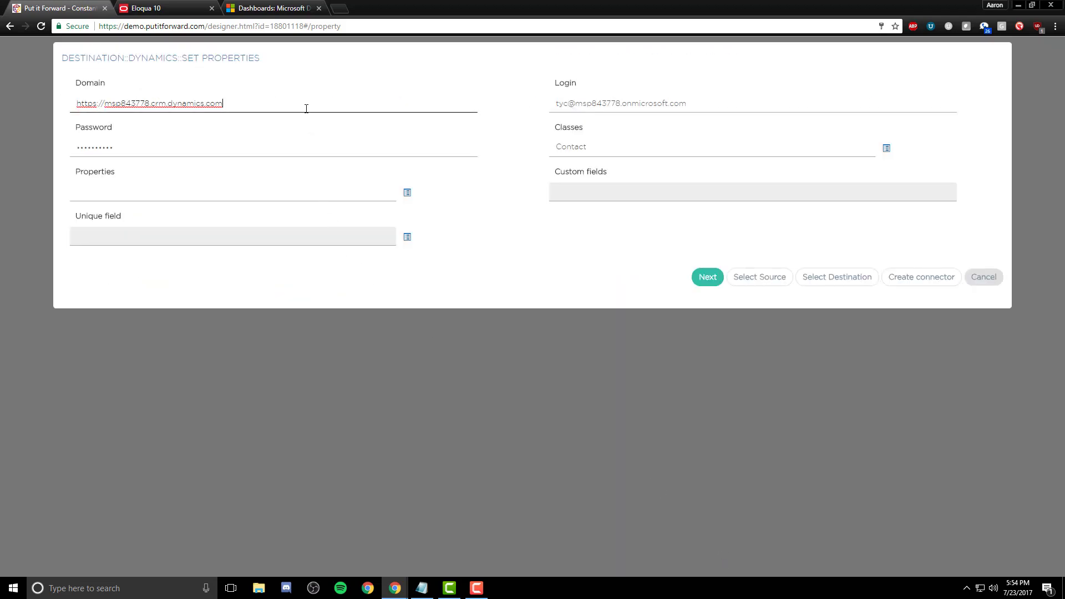
{"action": "left_click", "coordinate": [639, 100]}
{"action": "left_click", "coordinate": [254, 147]}
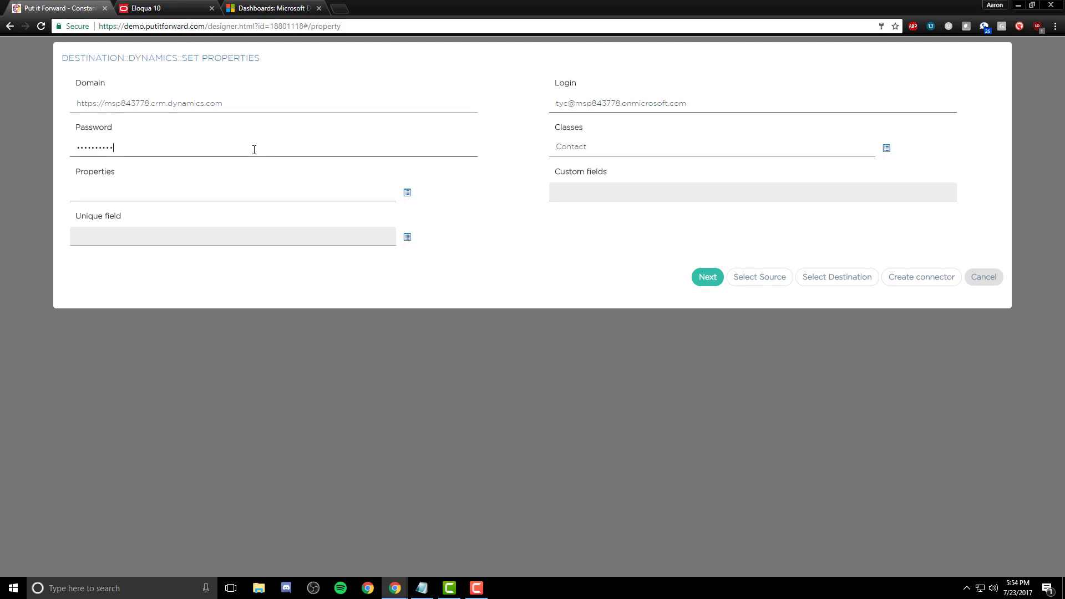
{"action": "left_click", "coordinate": [584, 150]}
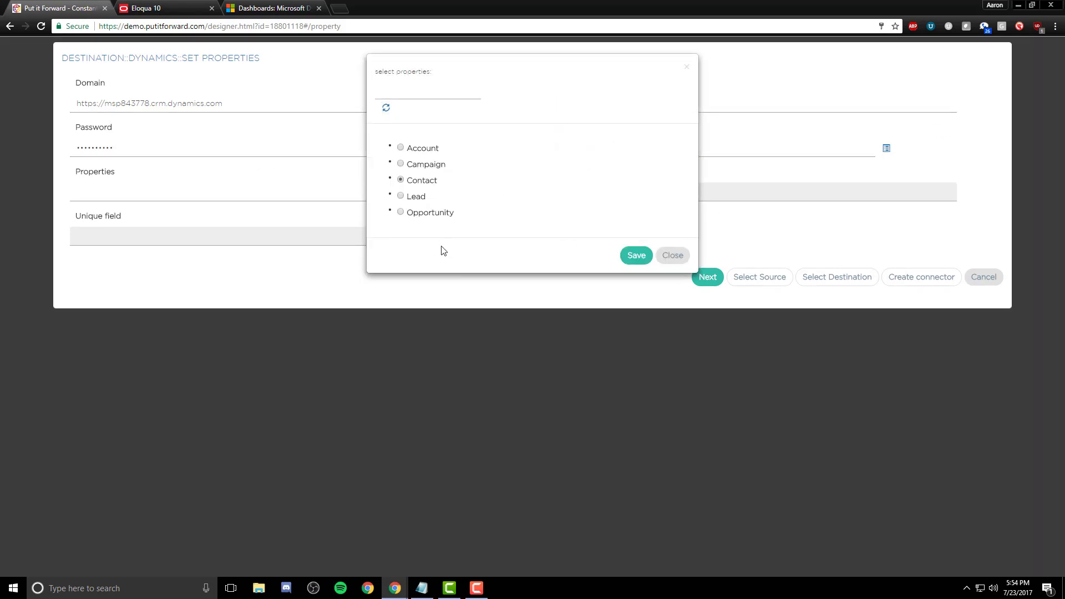
{"action": "left_click", "coordinate": [639, 258]}
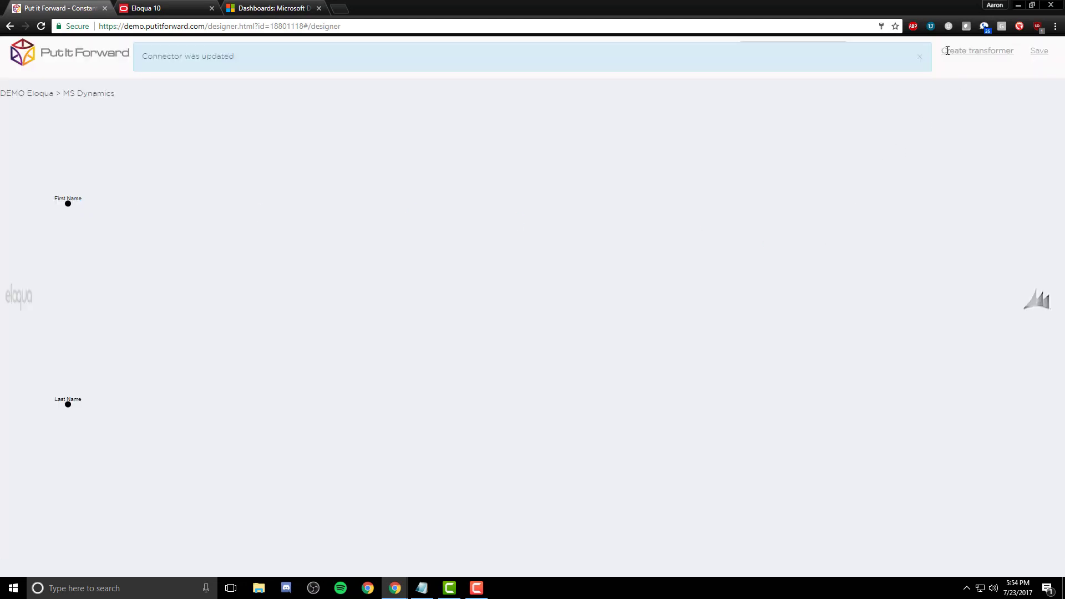
{"action": "left_click", "coordinate": [919, 59]}
{"action": "left_click", "coordinate": [141, 51]}
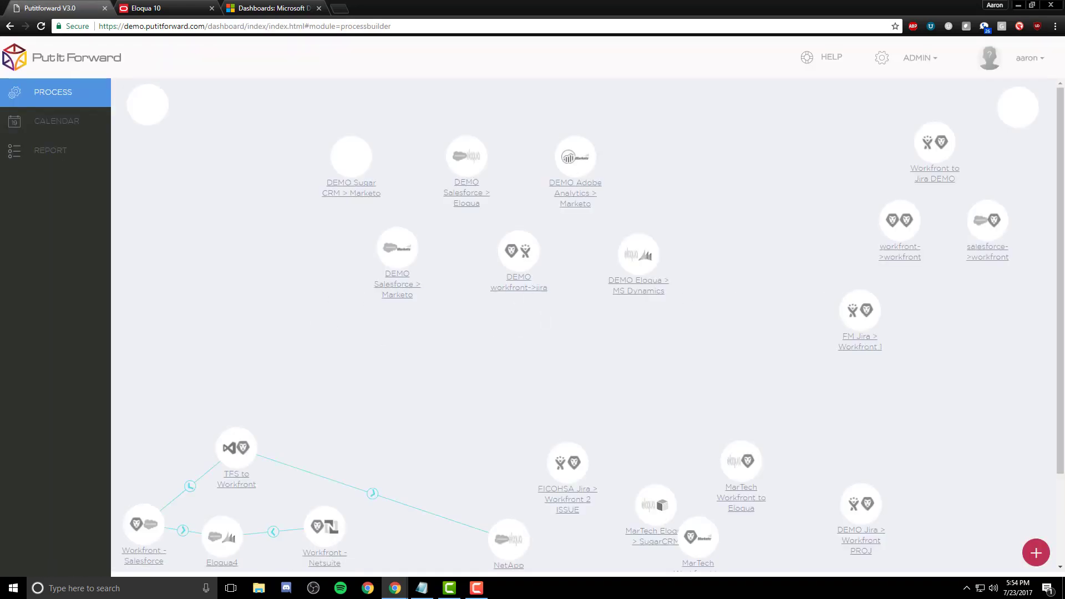
Step: Create a new contact from Eloqua's Audience > Contacts with a test e-mail address and name
{"action": "left_click", "coordinate": [146, 8]}
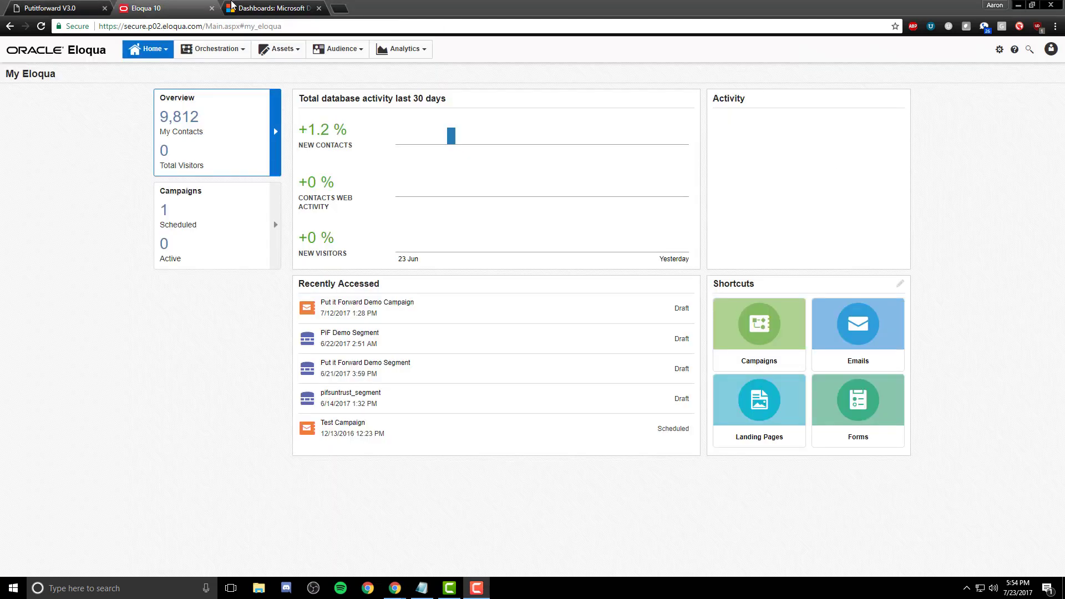
{"action": "left_click", "coordinate": [338, 48]}
{"action": "left_click", "coordinate": [337, 70]}
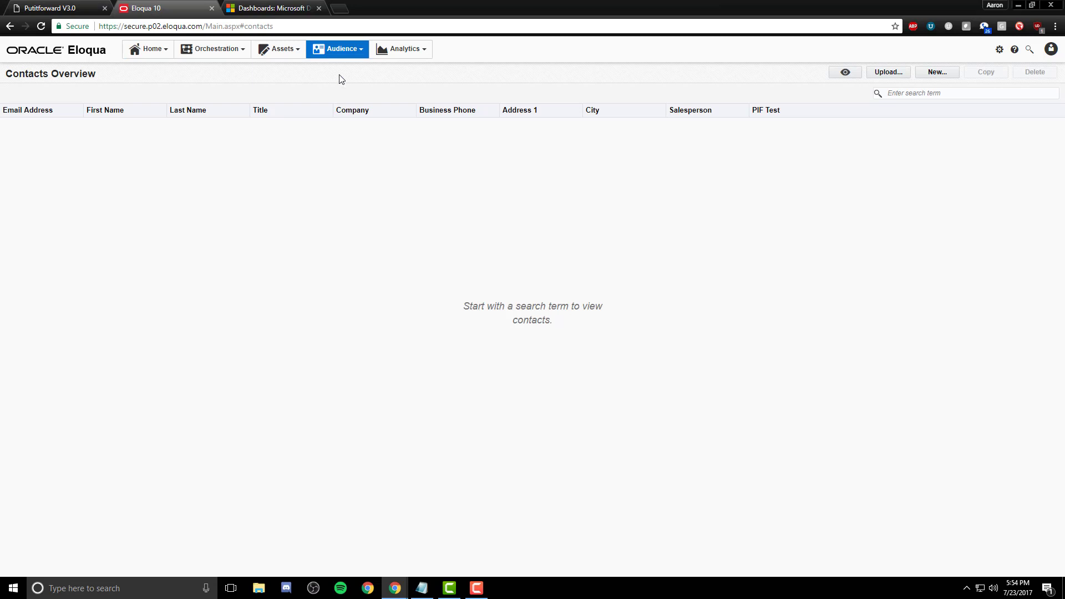
{"action": "left_click", "coordinate": [934, 72]}
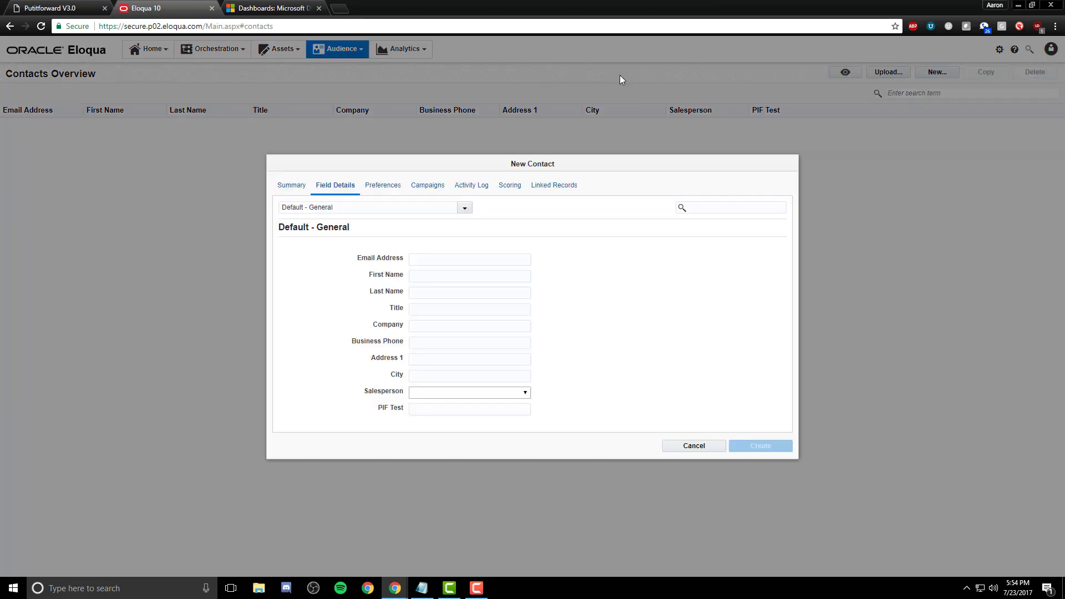
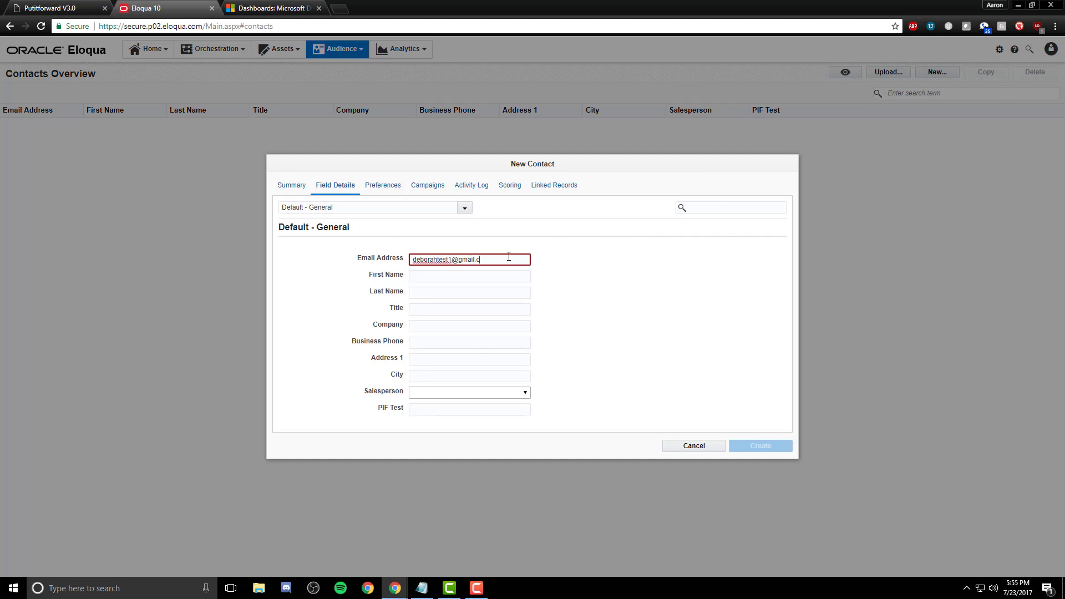
{"action": "key", "text": "ctrl+a"}
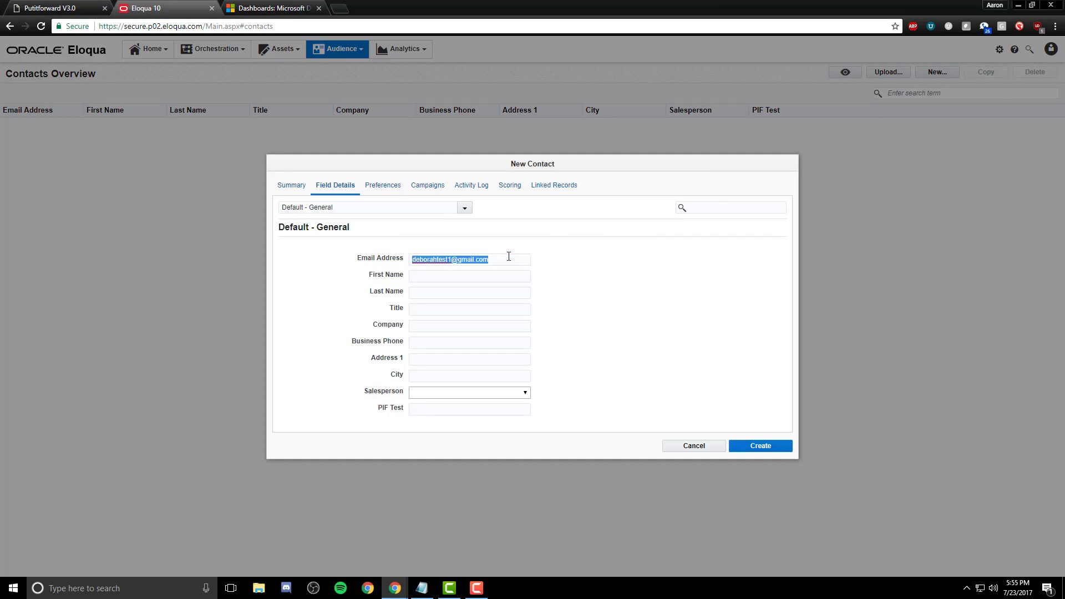
{"action": "key", "text": "Tab"}
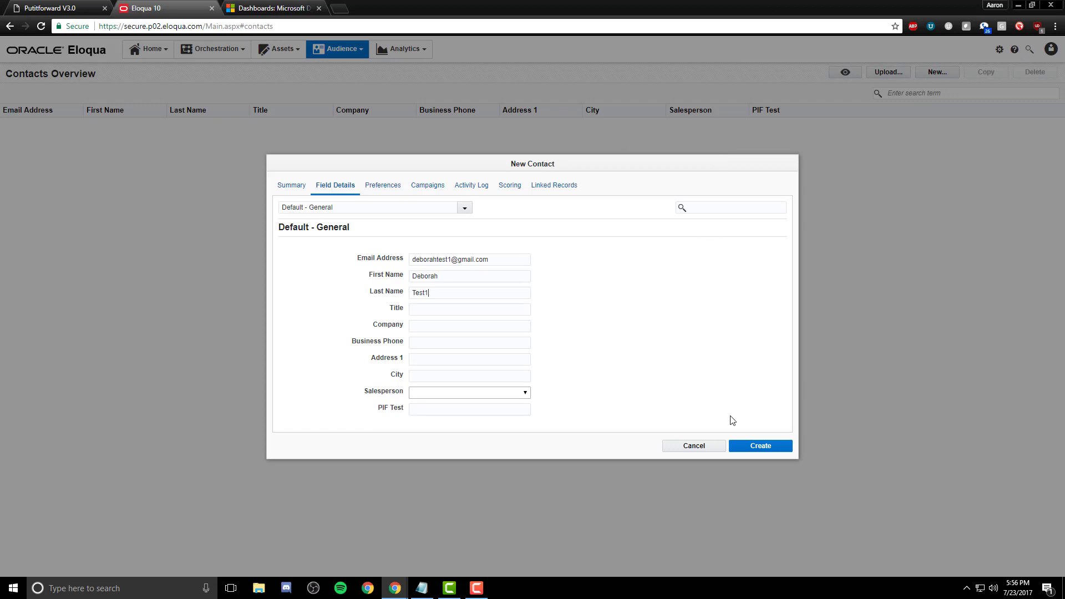
{"action": "left_click", "coordinate": [789, 443]}
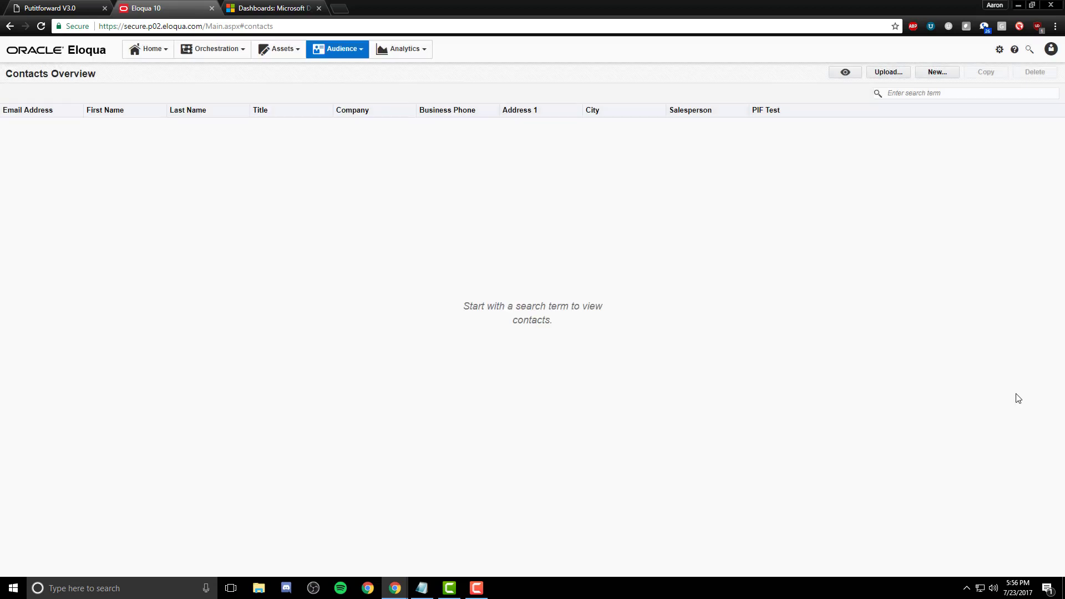
Step: Run the DEMO Eloqua > MS Dynamics process from its EDIT dialog in Put It Forward
{"action": "left_click", "coordinate": [63, 10]}
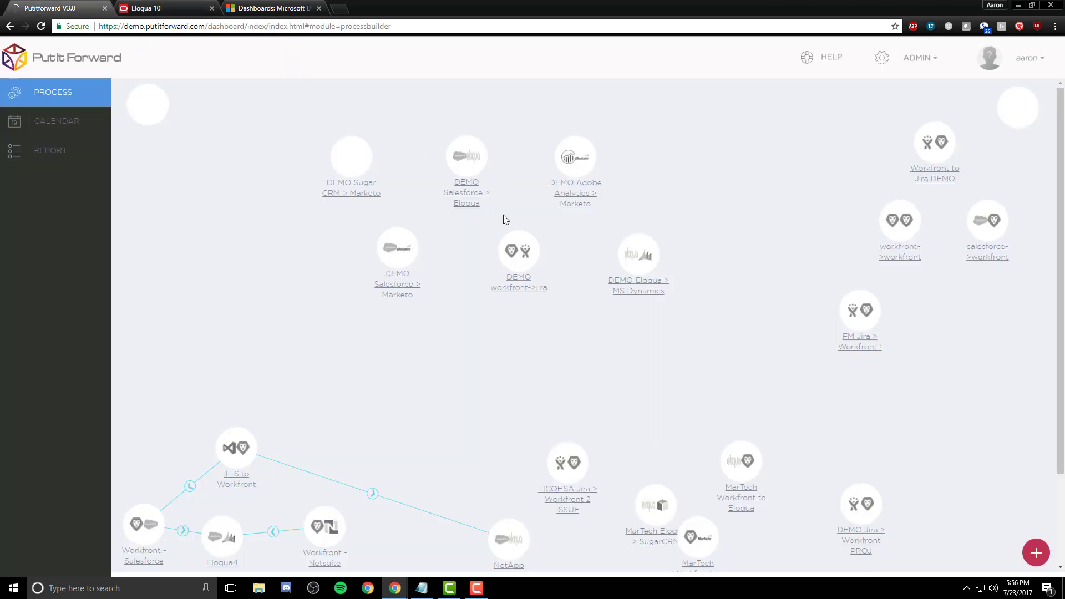
{"action": "left_click", "coordinate": [644, 293]}
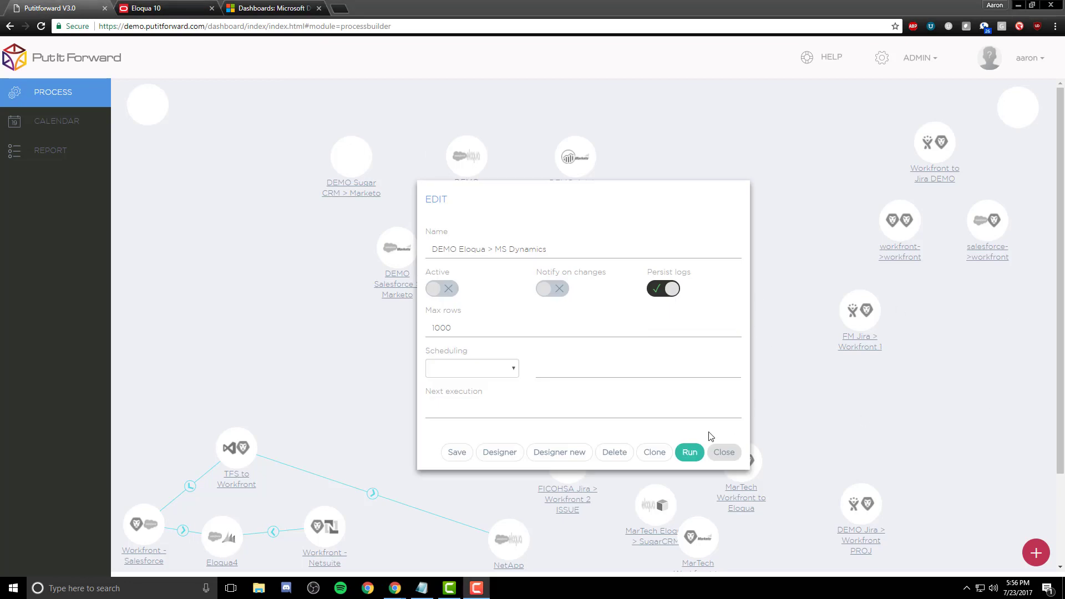
{"action": "left_click", "coordinate": [458, 452]}
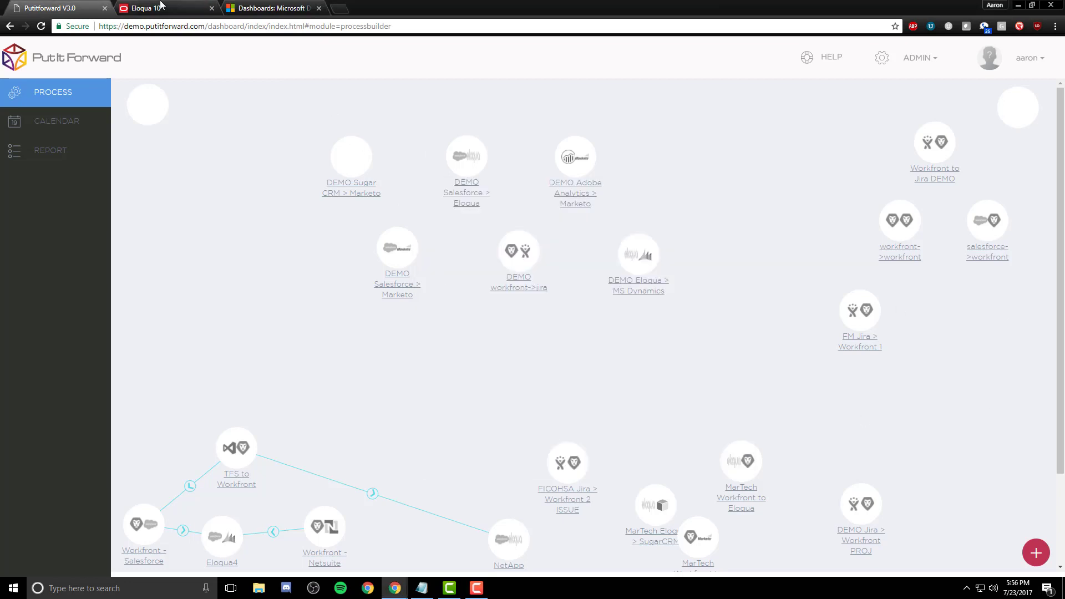
{"action": "left_click", "coordinate": [161, 7]}
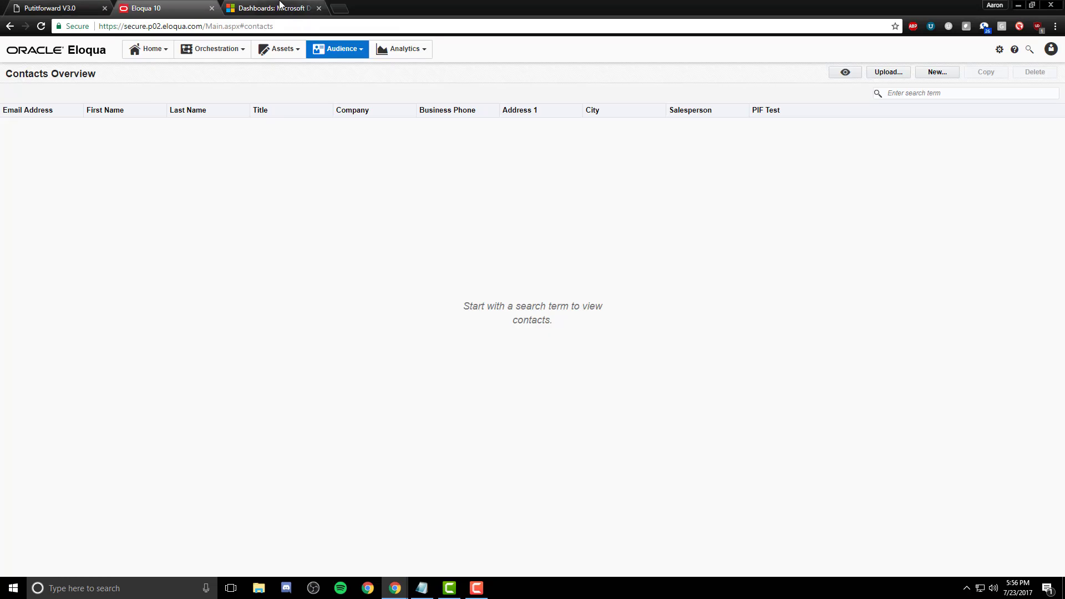
Step: Search Dynamics 365 records for the new contact, first by a name fragment, then for 'contoso'
{"action": "left_click", "coordinate": [261, 8]}
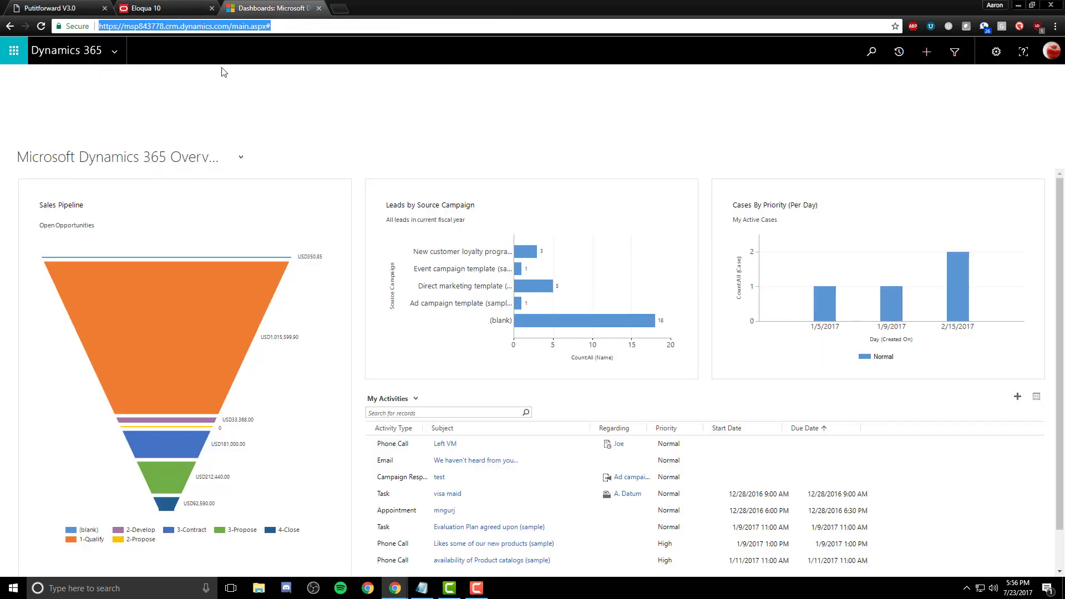
{"action": "left_click", "coordinate": [879, 57]}
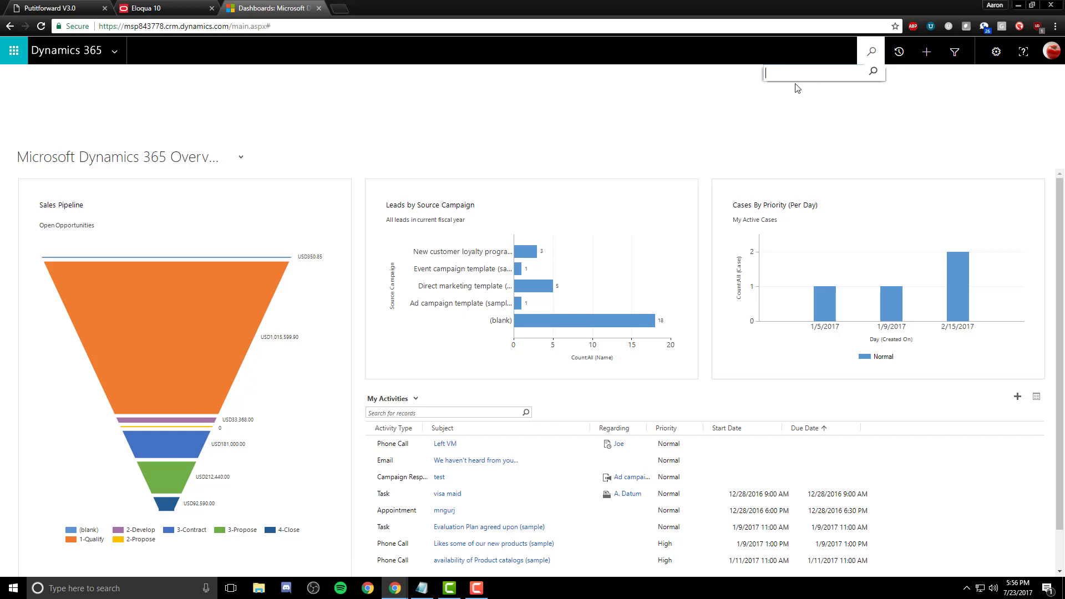
{"action": "type", "text": "Deboir"}
{"action": "key", "text": "Return"}
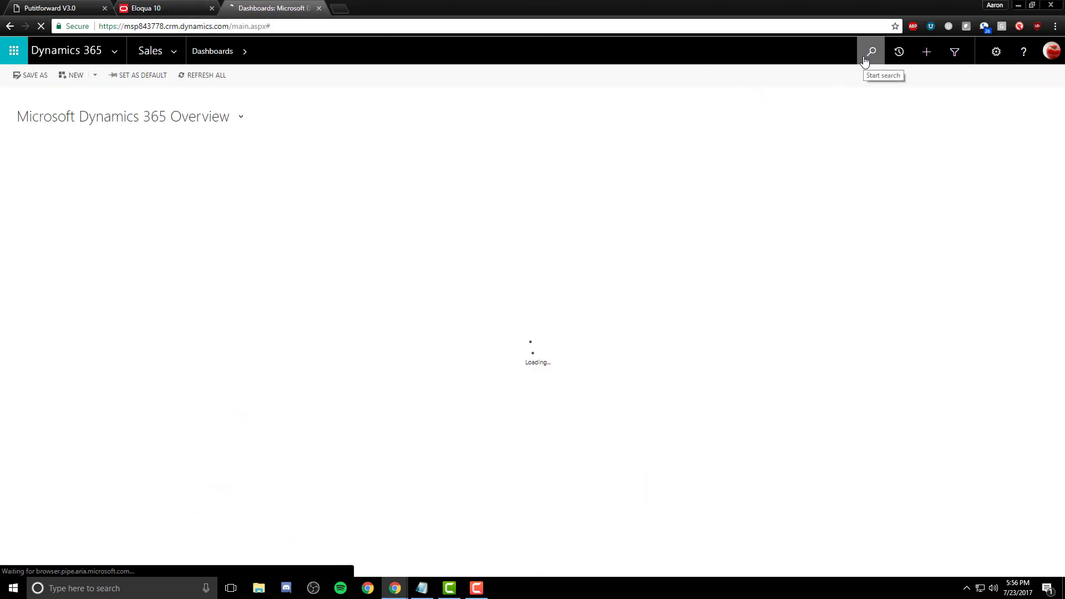
{"action": "left_click", "coordinate": [864, 60]}
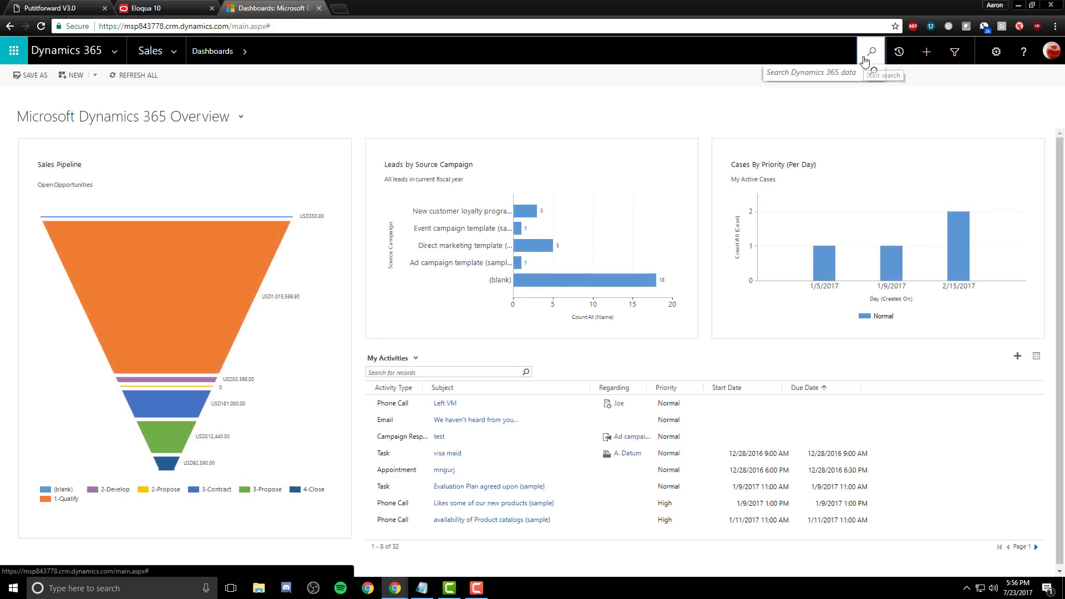
{"action": "type", "text": "contoso"}
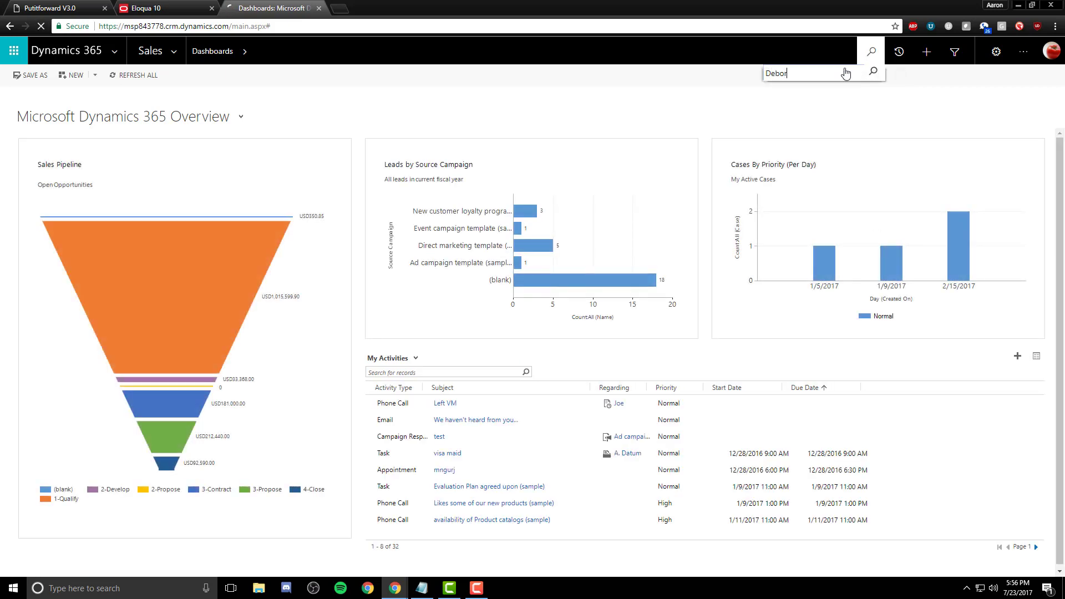
{"action": "key", "text": "Return"}
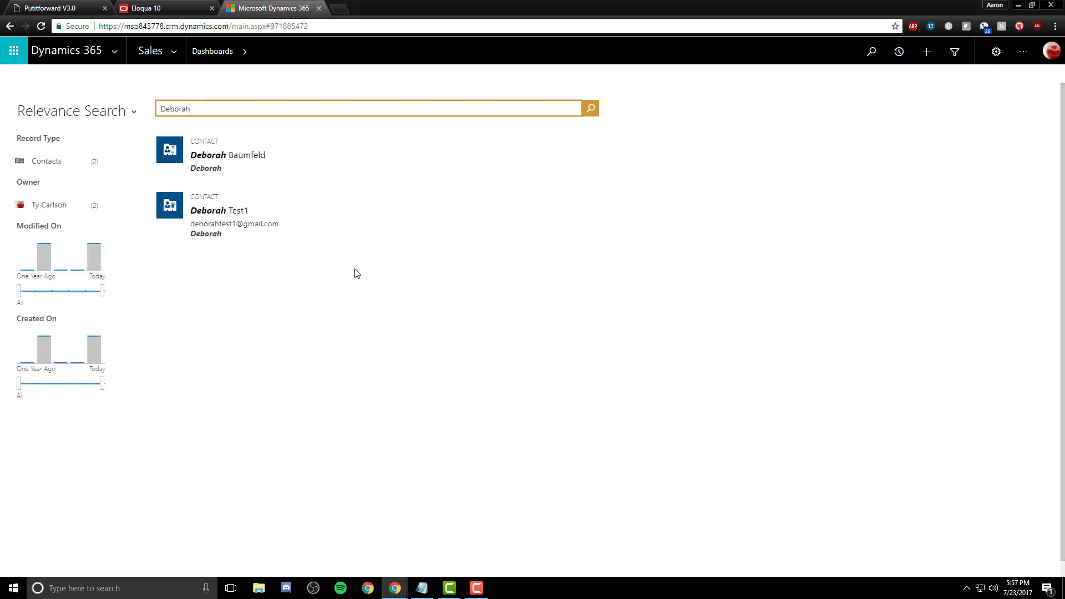
Step: Open the synced contact's Dynamics 365 record to check its e-mail, then return to Eloqua
{"action": "left_click", "coordinate": [221, 213]}
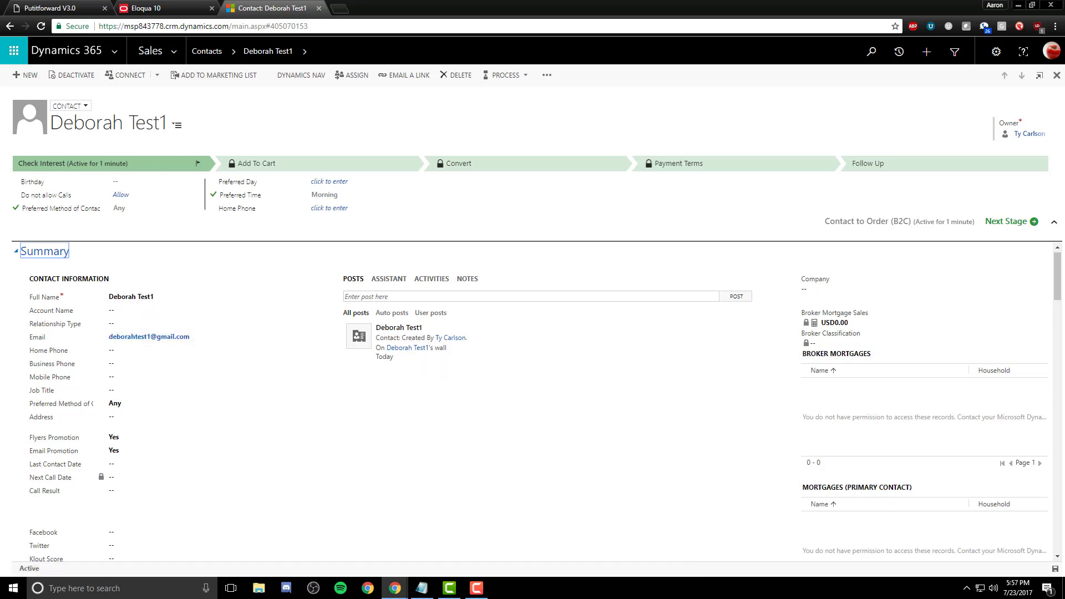
{"action": "left_click", "coordinate": [190, 6]}
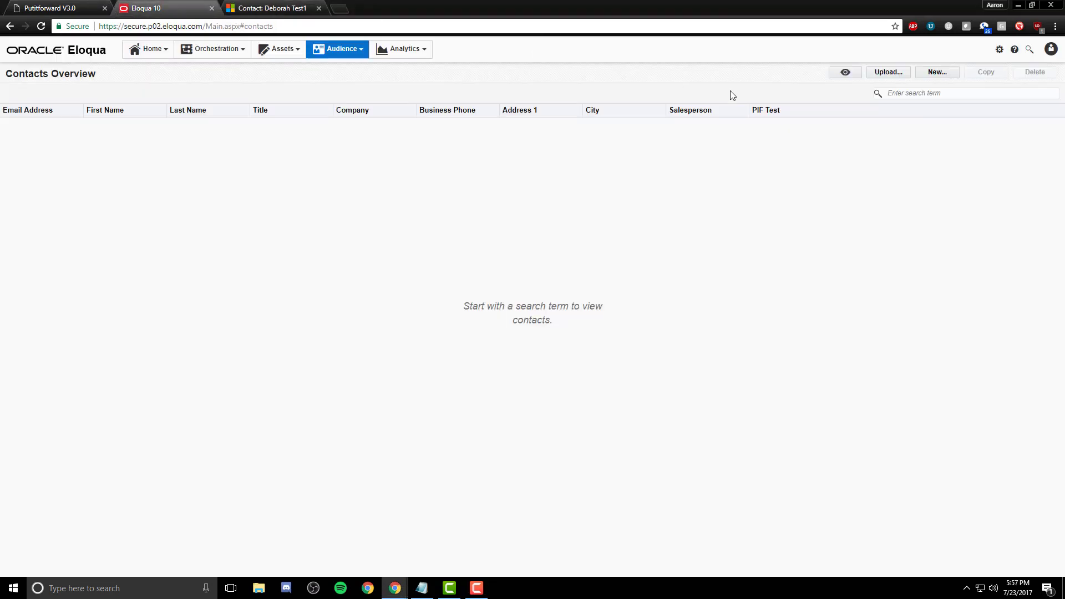
Step: Search Eloqua contacts for the test contact's name, then go back to Dynamics and Put It Forward
{"action": "left_click", "coordinate": [918, 94]}
{"action": "type", "text": "deborah test"}
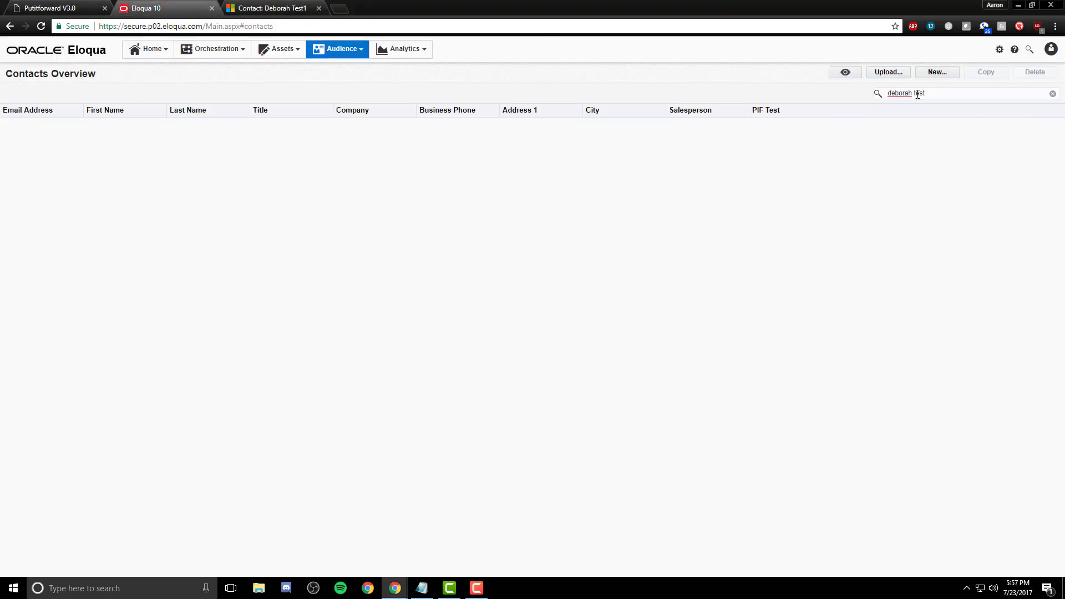
{"action": "type", "text": "1"}
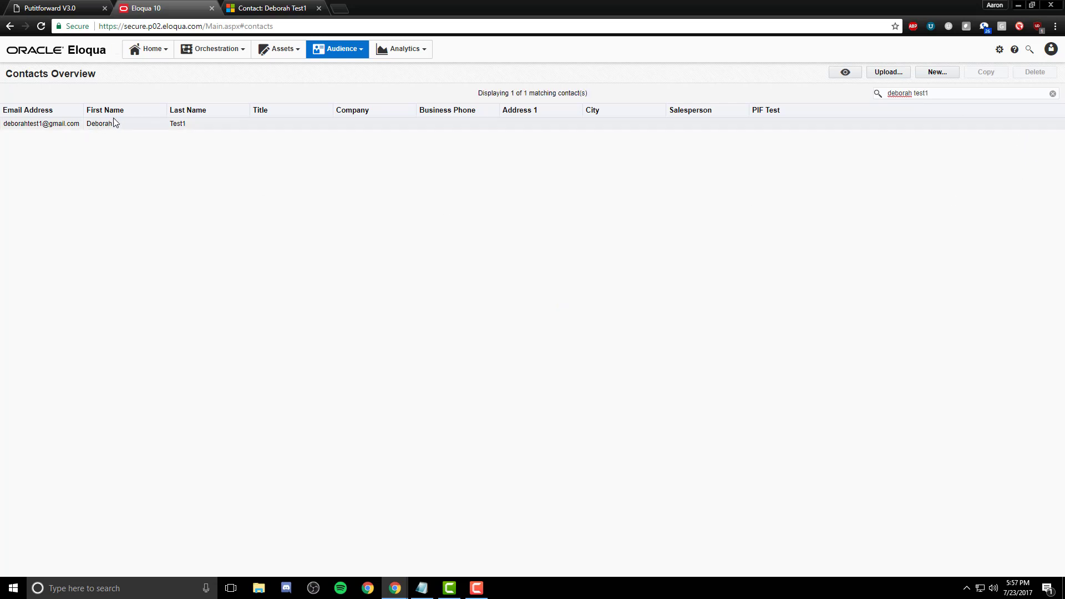
{"action": "left_click", "coordinate": [235, 10]}
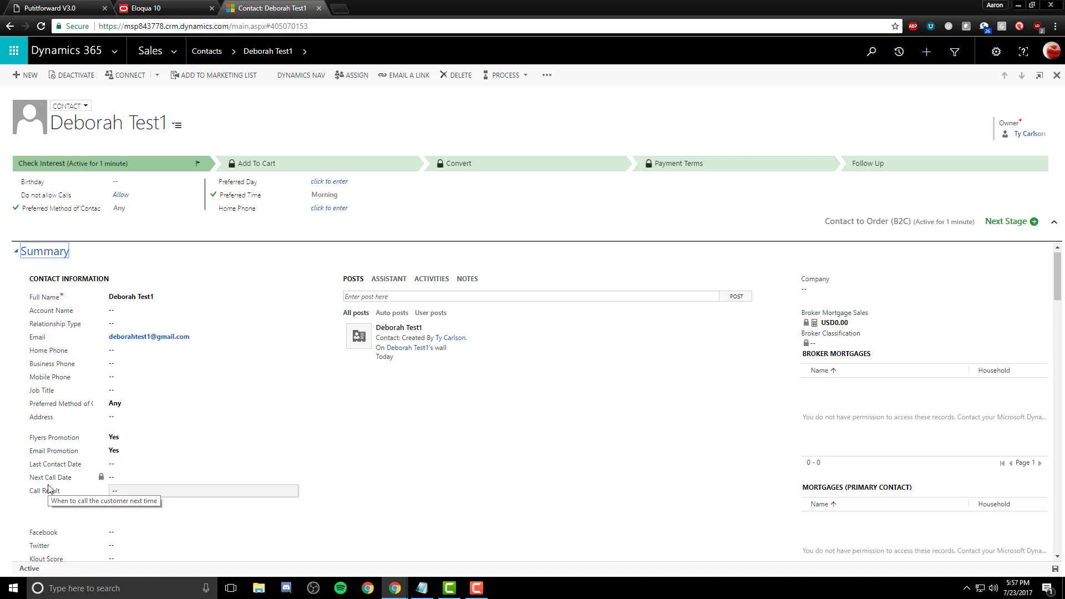
{"action": "left_click", "coordinate": [61, 9]}
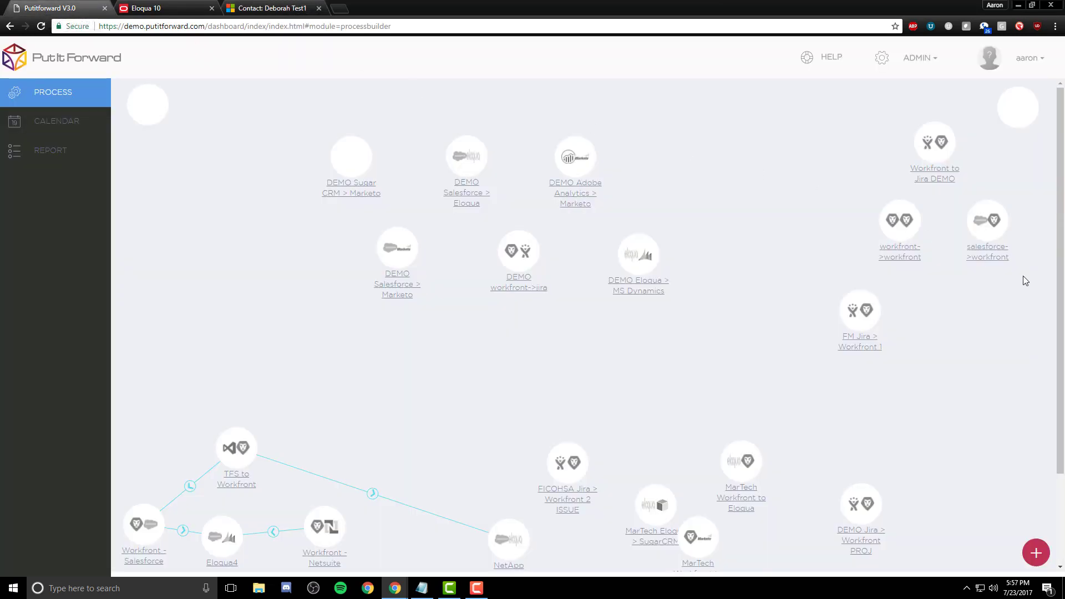